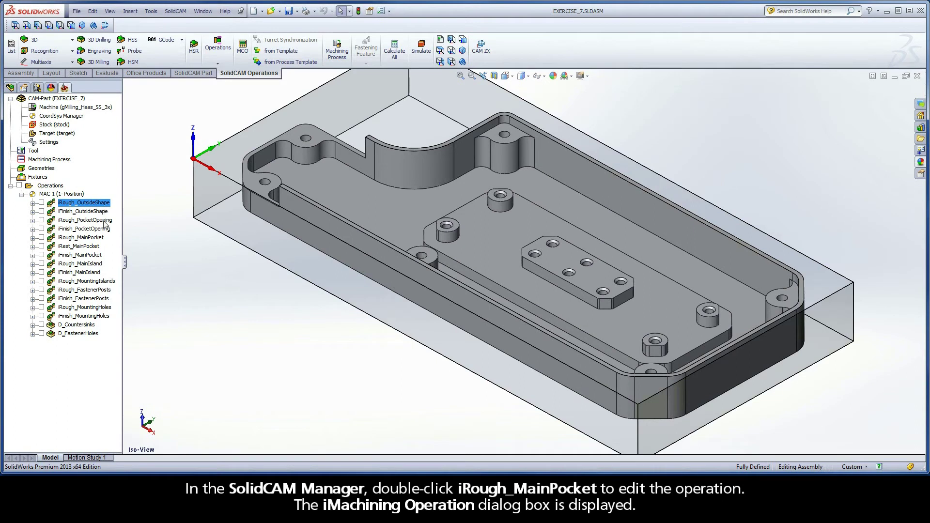
- Open iRough_MainPocket for editing, showing contour2 geometry with a fillet radius of 20
double_click(80, 237)
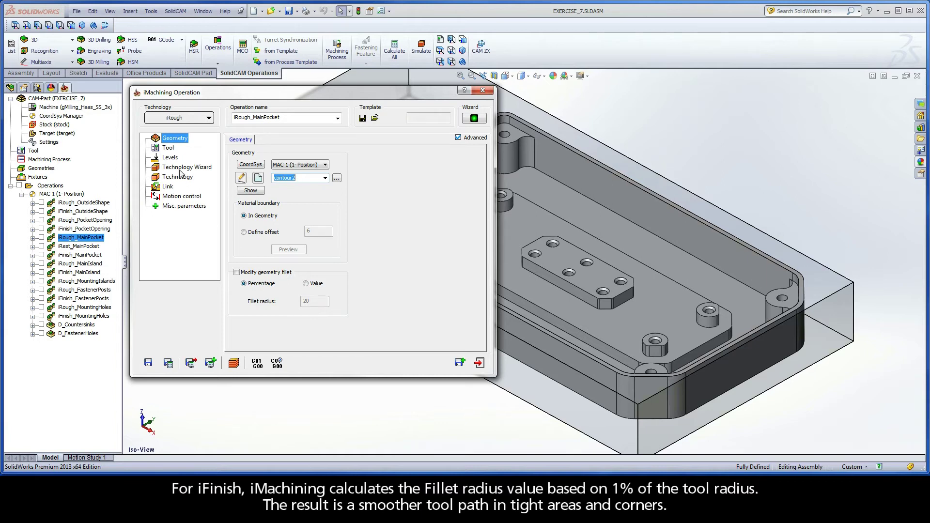
- Check the 12 mm tool diameter, then express the fillet radius as a 1.2 mm value
click(168, 148)
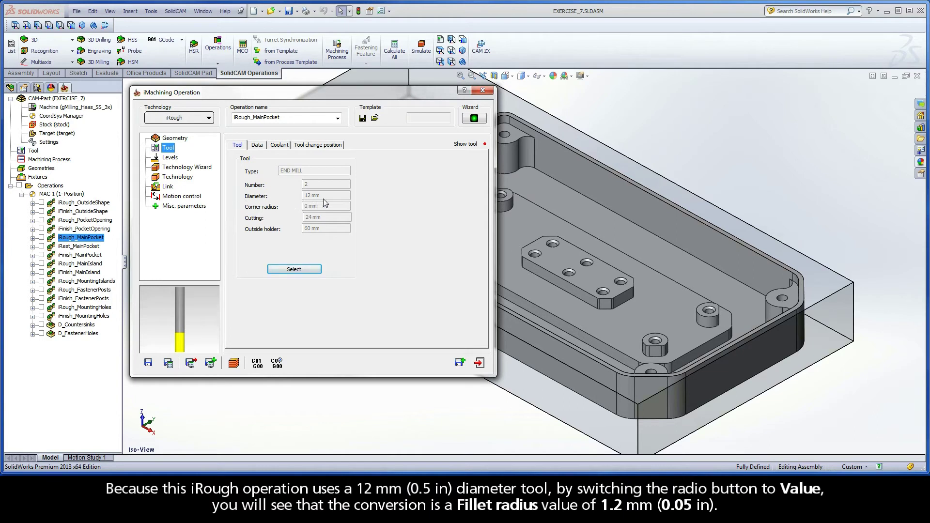
click(184, 139)
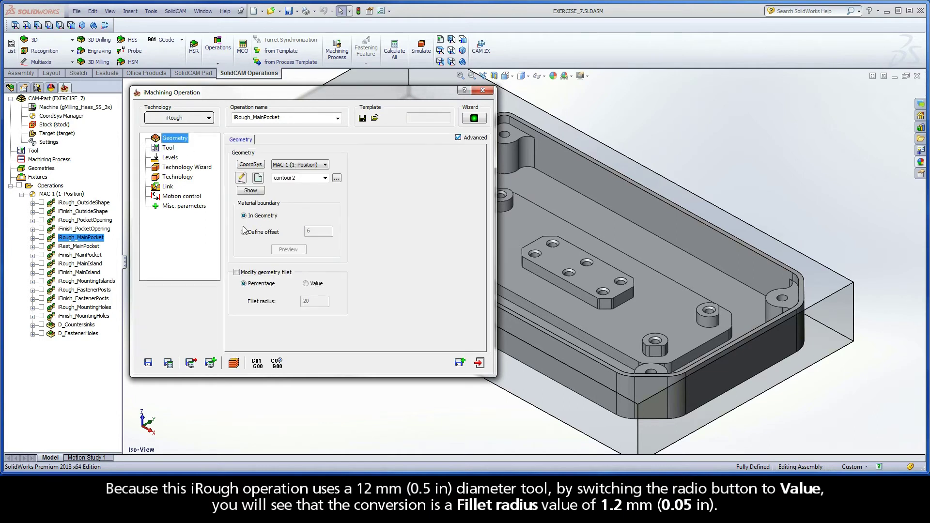
click(306, 284)
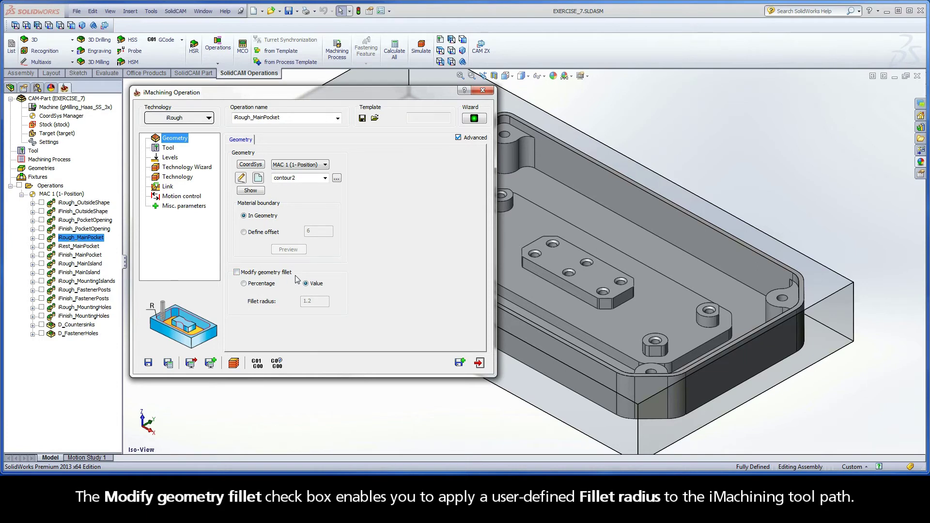
- Keep the fillet radius as 20 percent and enable Modify geometry fillet
click(244, 285)
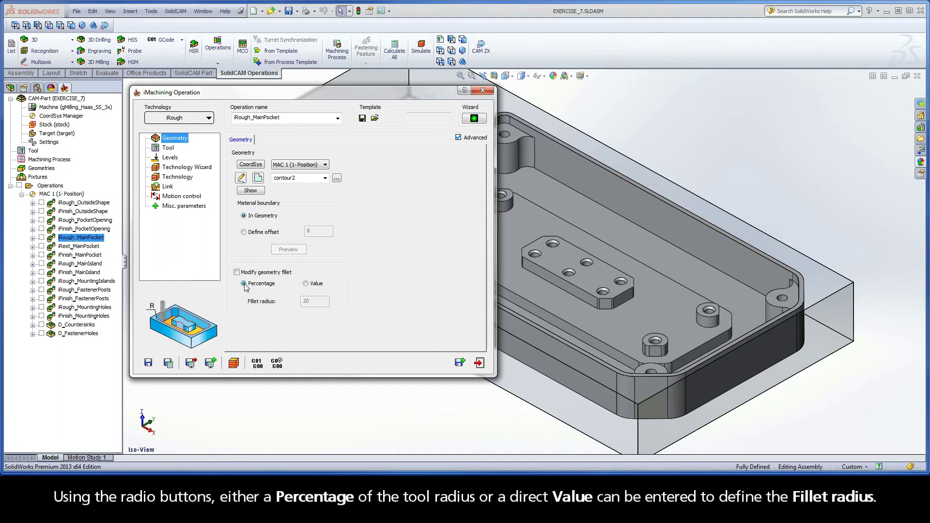
click(306, 284)
click(244, 284)
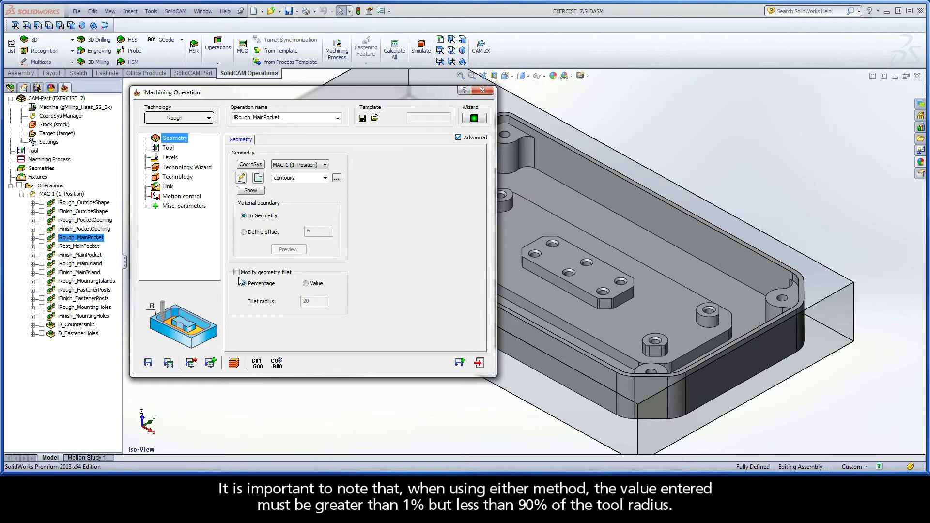
click(237, 272)
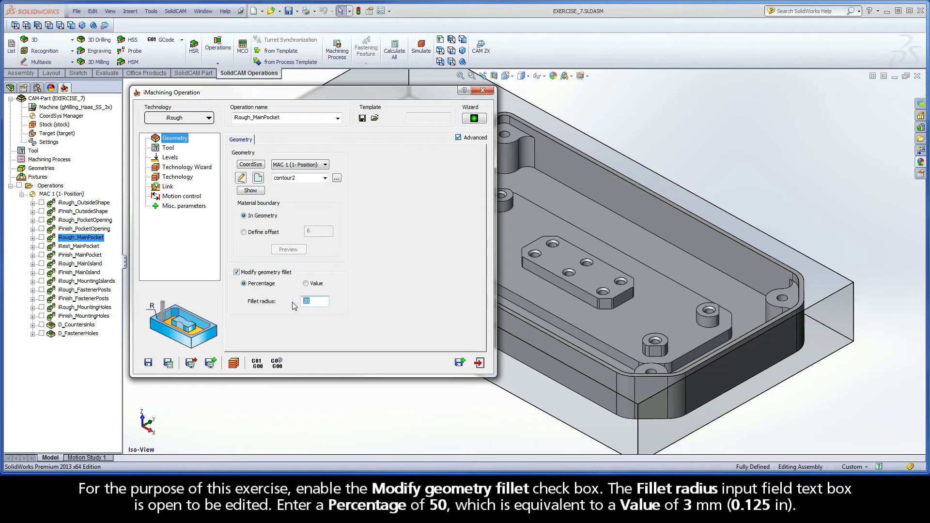
- Set the fillet radius to 50 percent (3 mm), then save and recalculate the operation
text(50)
click(305, 283)
click(169, 363)
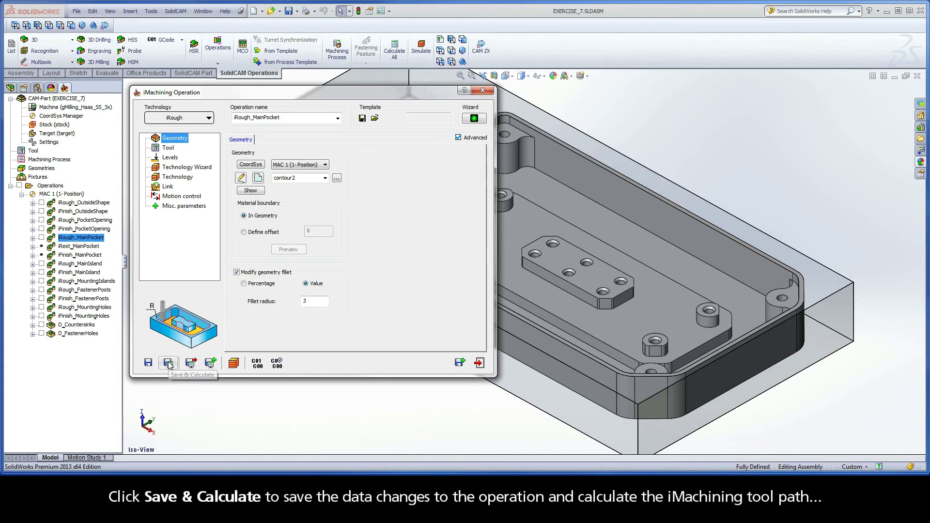
- Simulate the 3 mm fillet roughing path across the three pocket areas
click(233, 364)
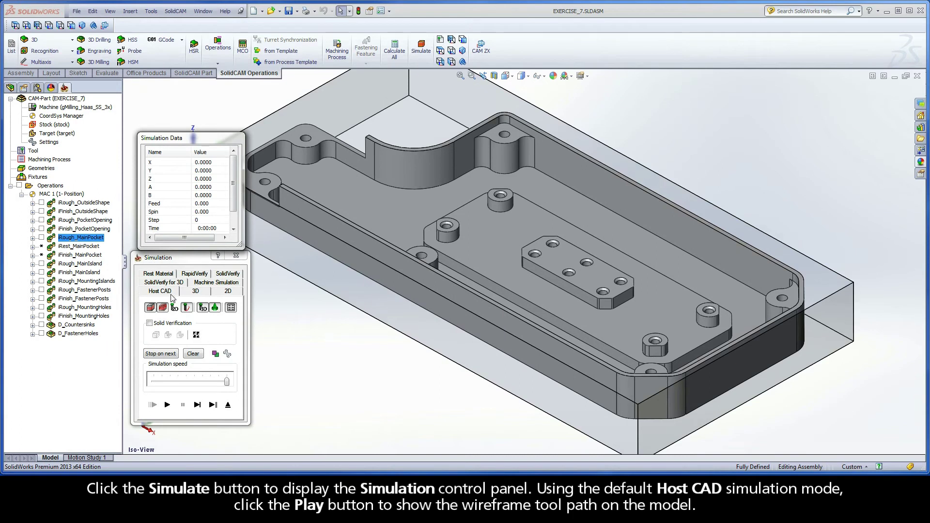
click(167, 405)
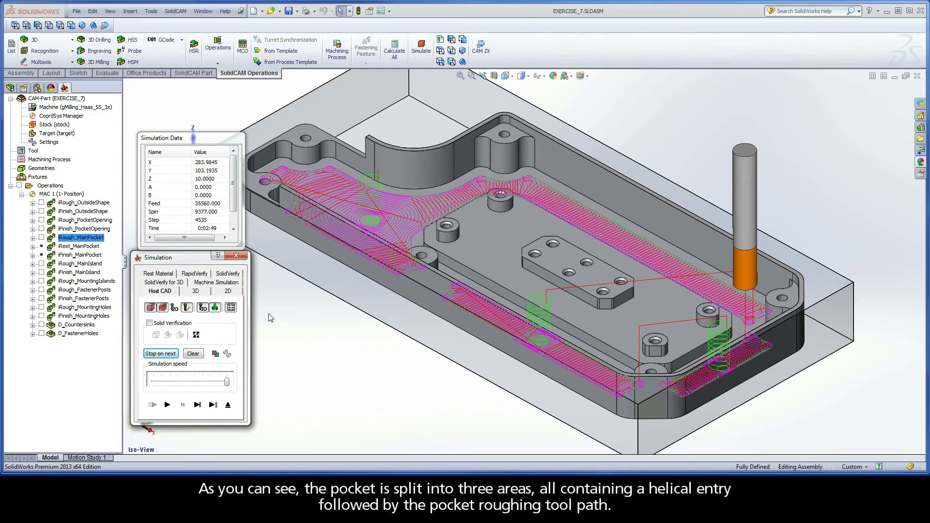
- Switch to the saved Geometry fillet radius close-up around the round boss
right_click(274, 288)
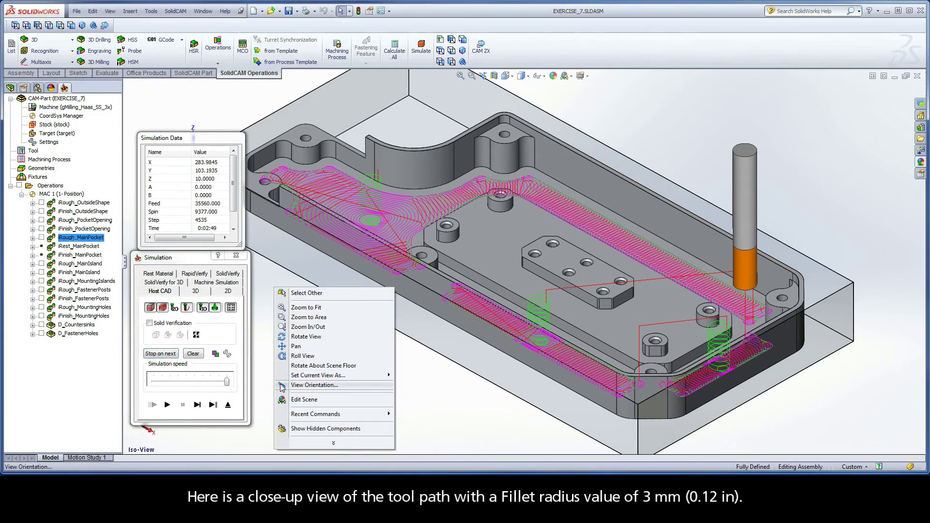
click(314, 385)
double_click(282, 379)
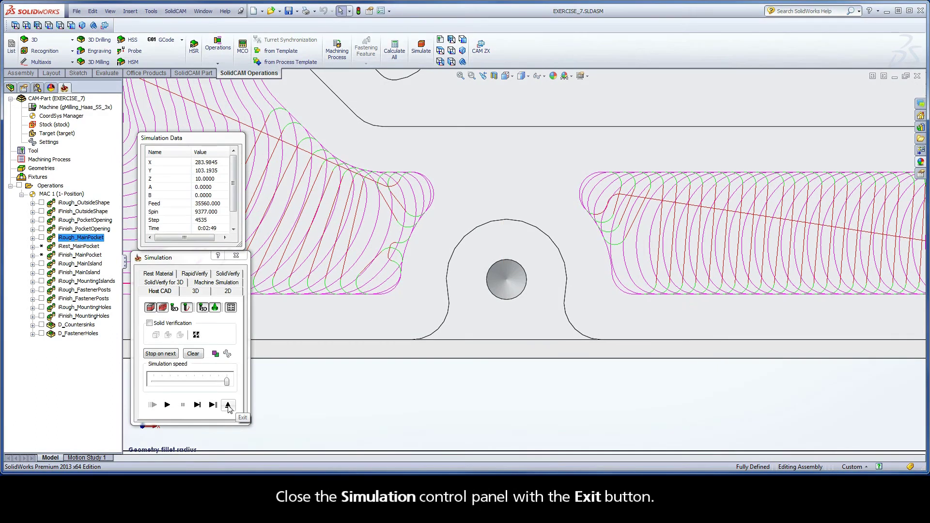
- Set the fillet radius to 0.06 mm (1 percent), then save and recalculate the operation
click(228, 405)
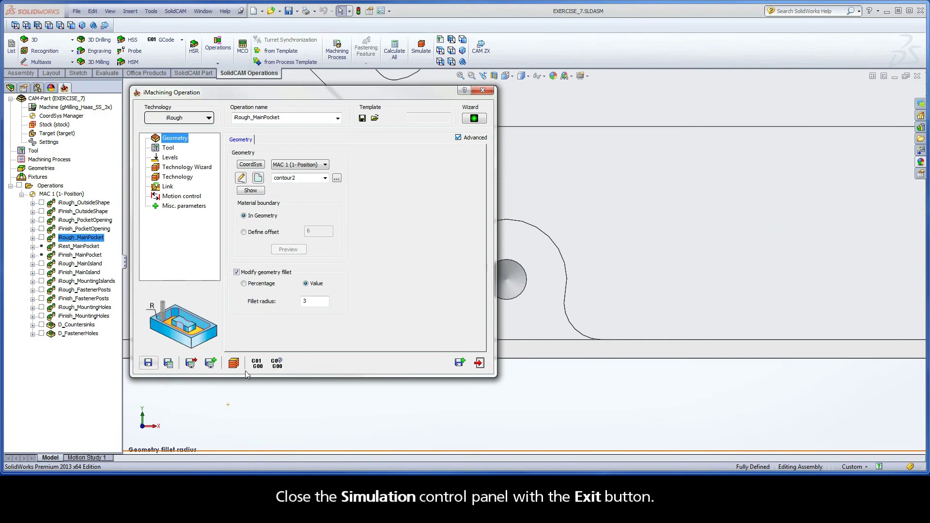
double_click(306, 302)
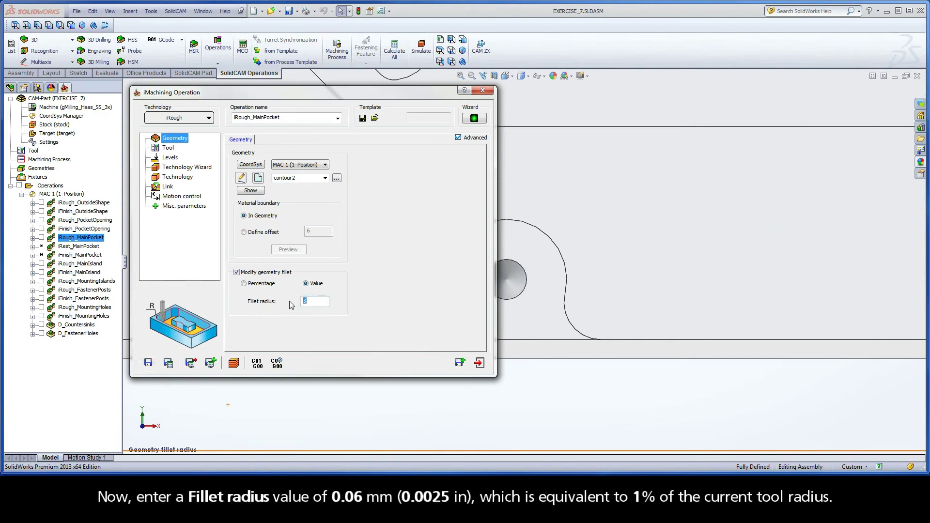
text(0.06)
click(243, 283)
click(168, 363)
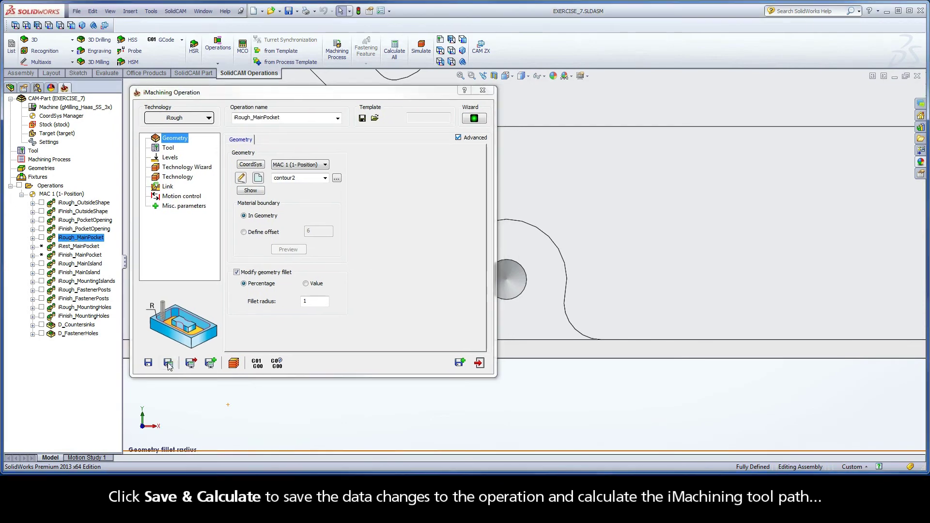
- Simulate the recalculated 1 percent fillet path hugging the round boss
click(234, 363)
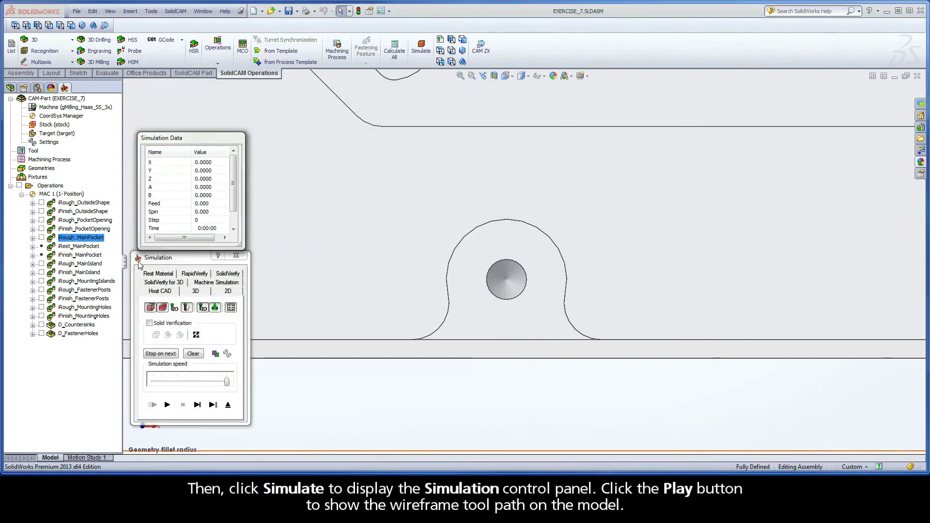
click(167, 405)
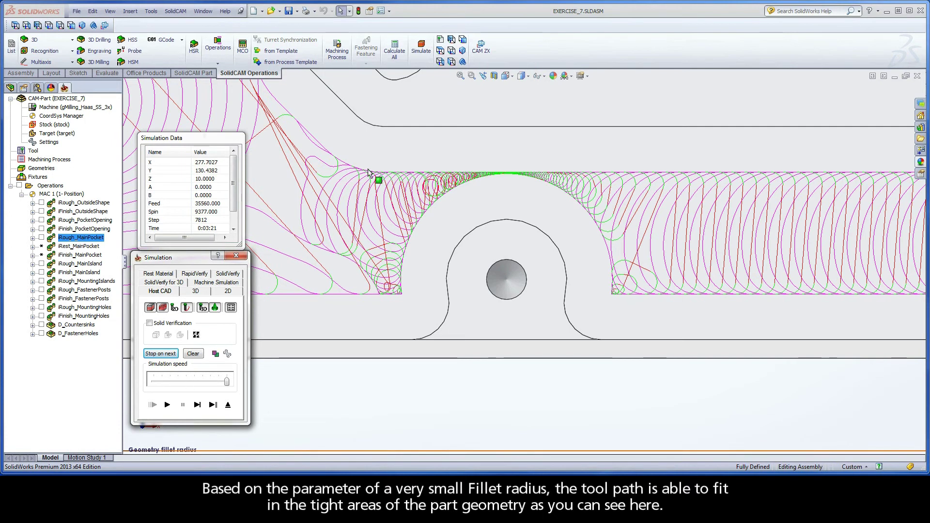
- Show the whole model in isometric view with the complete 1 percent fillet path
click(512, 76)
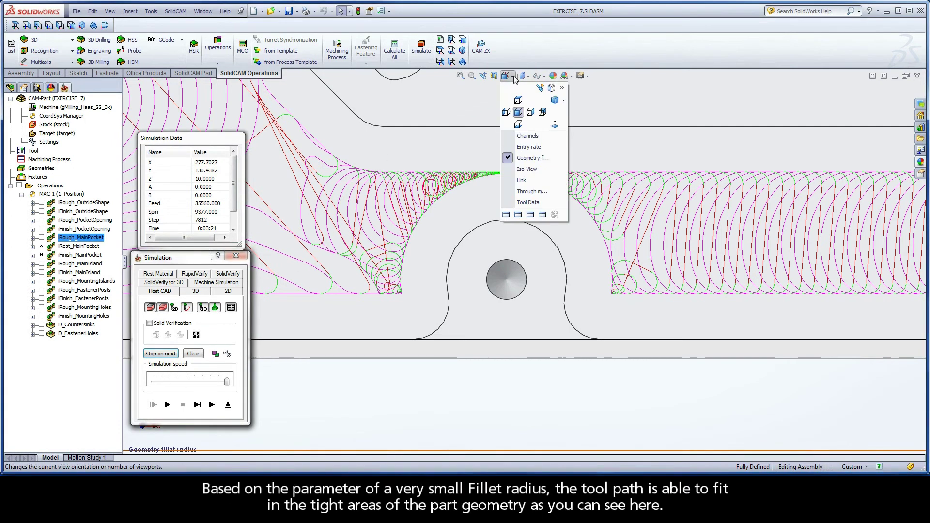
click(510, 169)
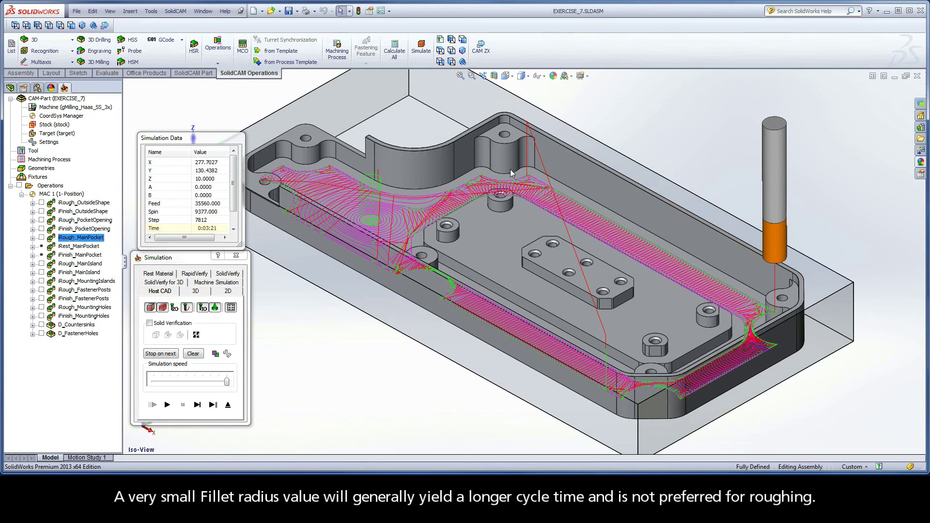
- Exit the simulation and review the tool diameter before returning to the 1 percent fillet settings
click(228, 407)
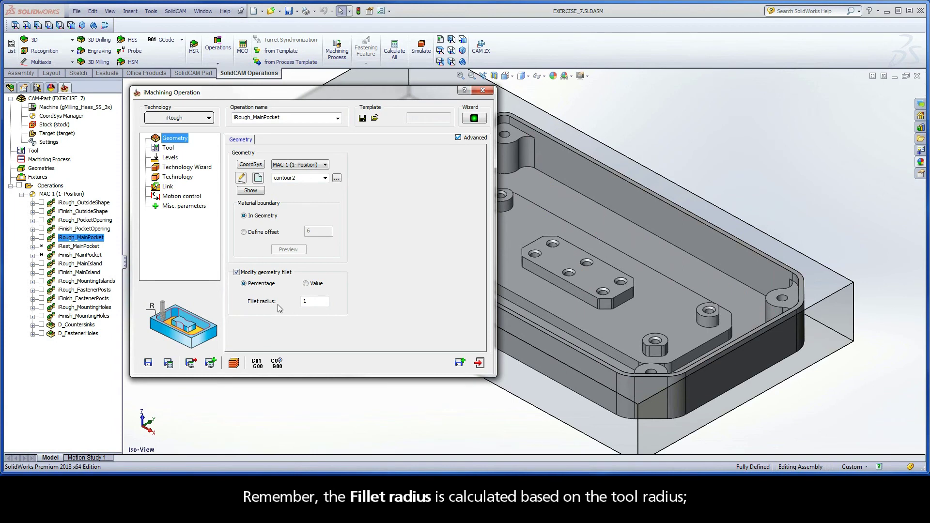
click(169, 148)
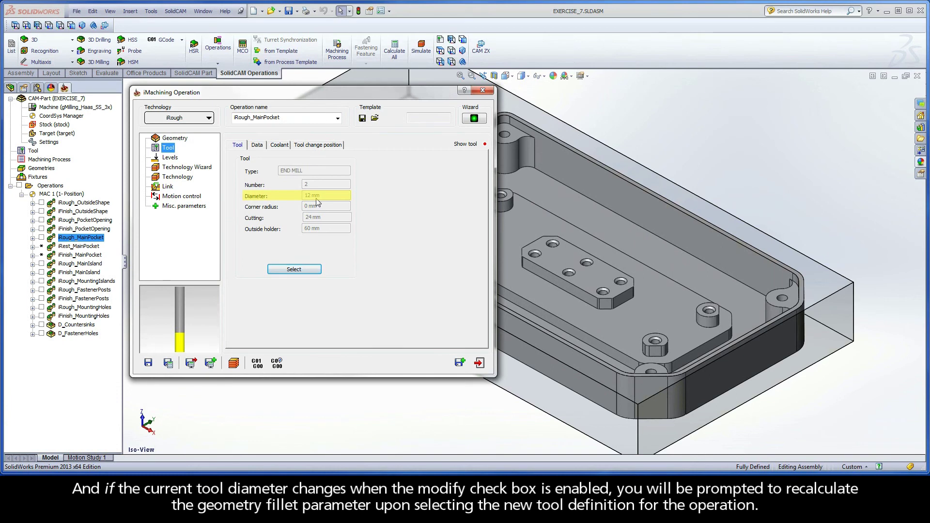
click(169, 140)
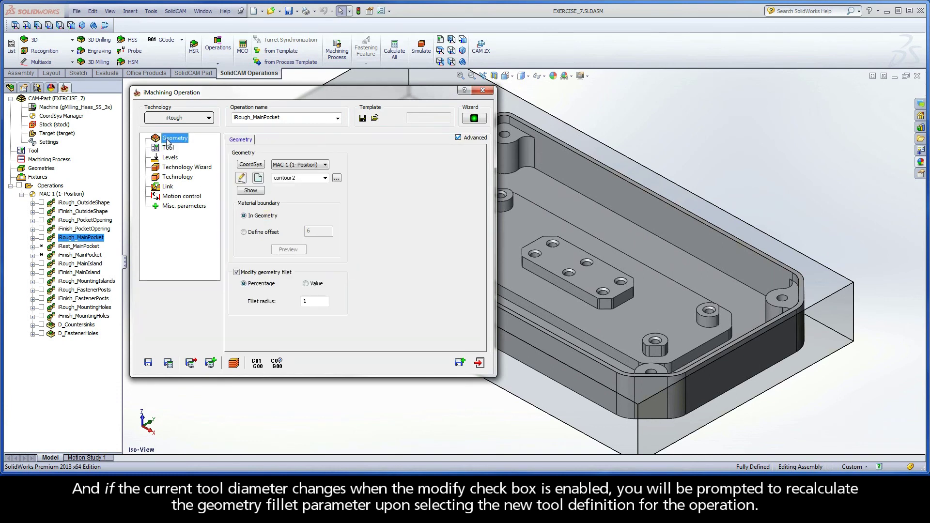
- Turn off Modify geometry fillet for iRough_MainPocket, confirming Yes, then save and recalculate
click(236, 273)
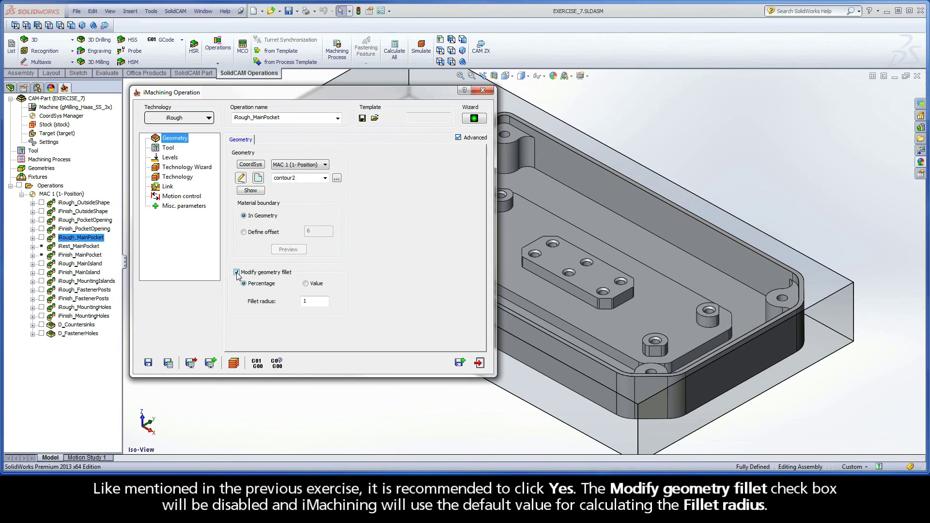
click(236, 273)
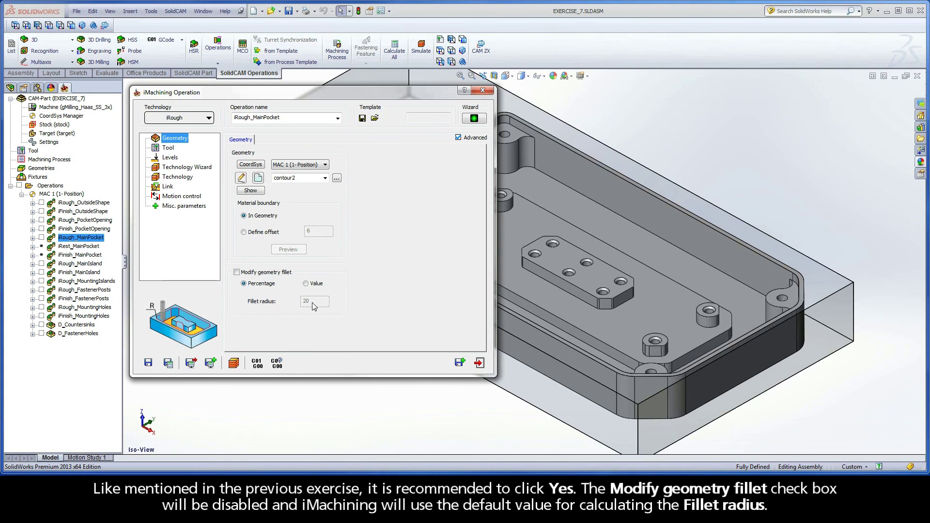
click(168, 364)
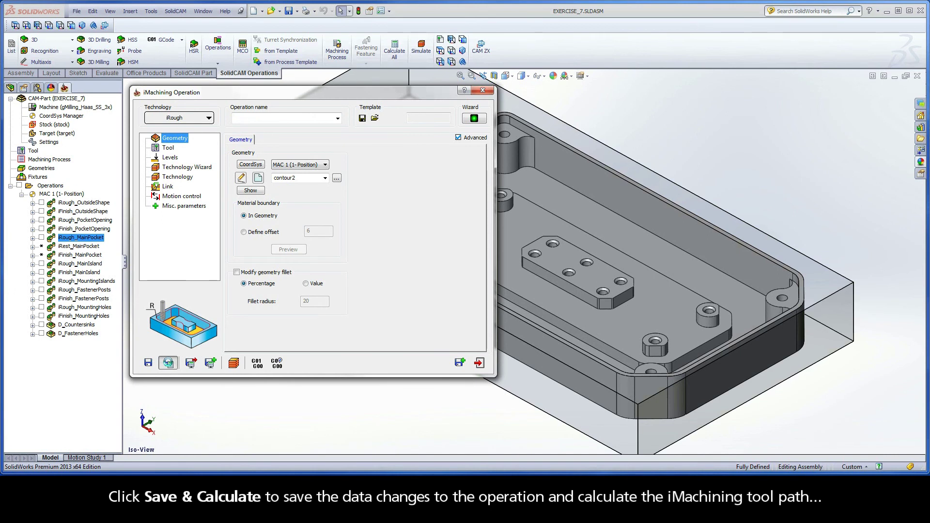
- Simulate iRough_MainPocket's default-fillet tool path, showing one helical entry and 0:02:55 cycle time
click(236, 364)
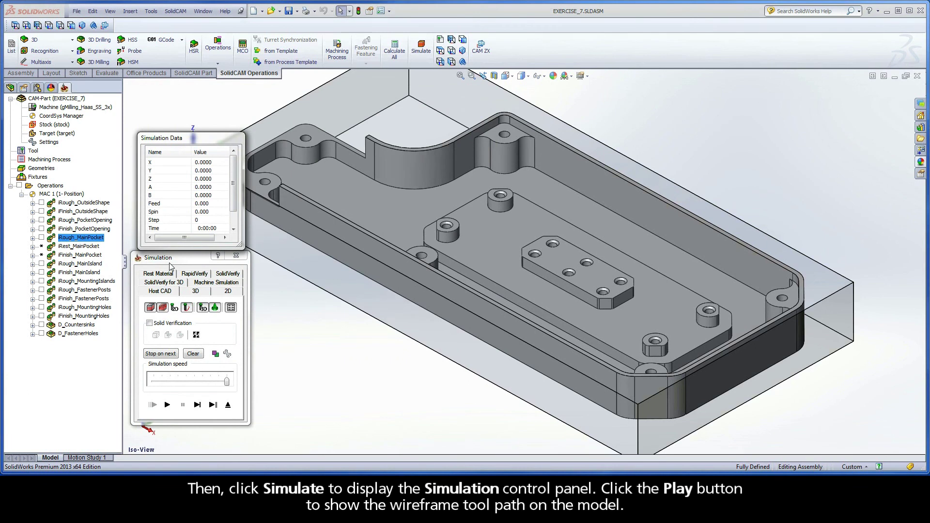
click(167, 406)
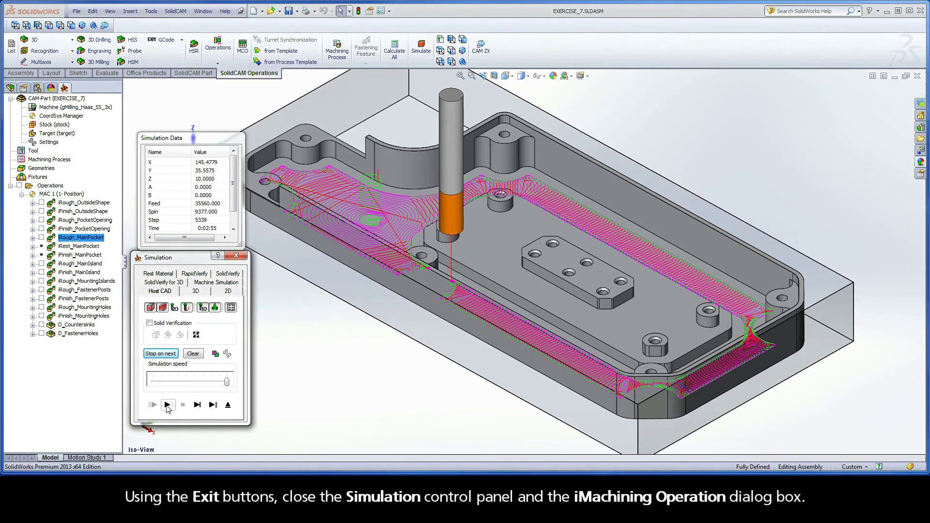
- Exit the simulation and the iMachining Operation dialog
click(228, 405)
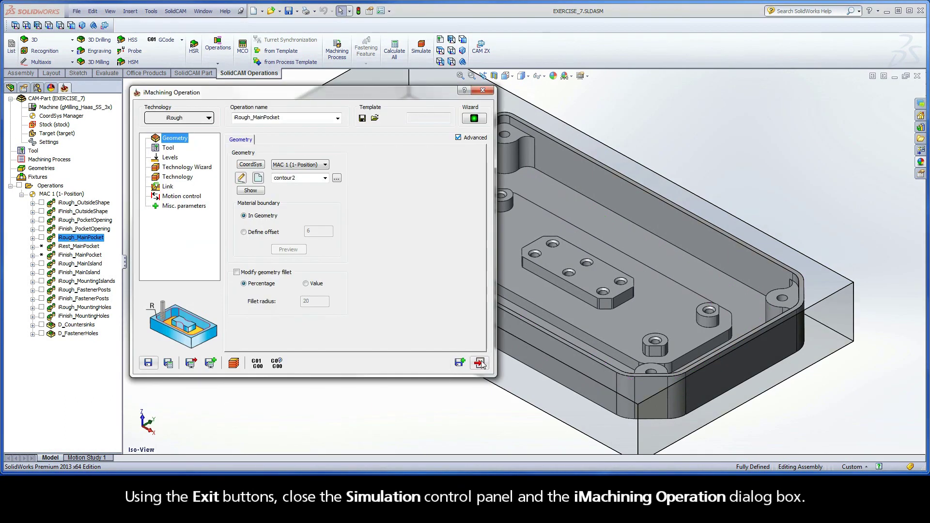
click(481, 363)
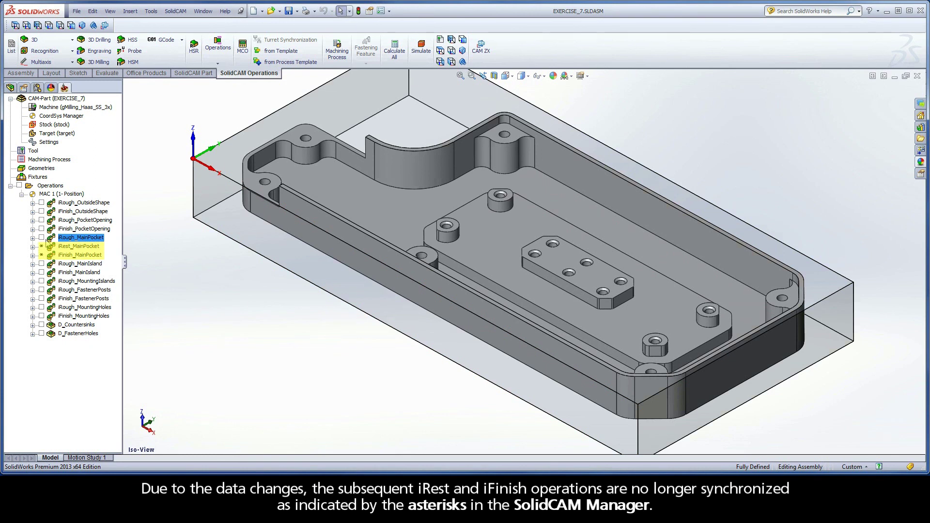
- Recalculate iRest_MainPocket and iFinish_MainPocket together with the Calculate command
click(69, 247)
ctrl+click(67, 255)
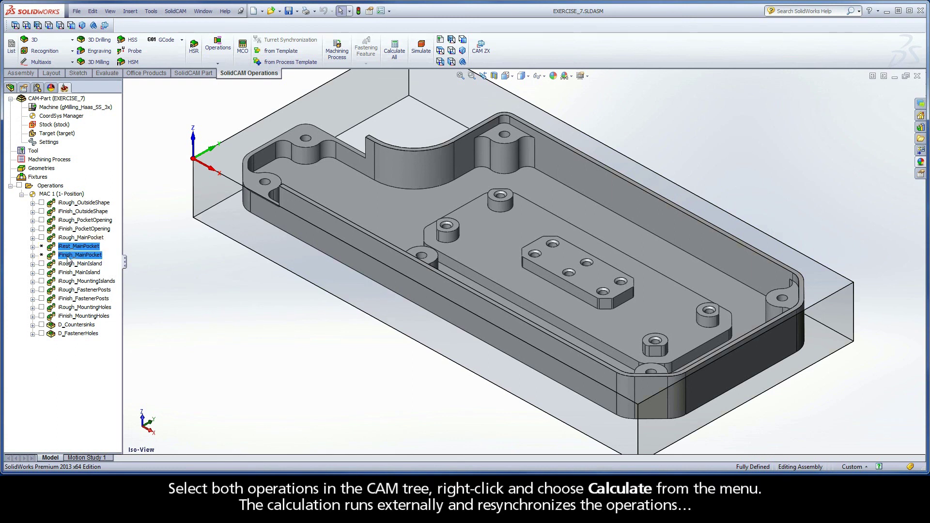
right_click(68, 257)
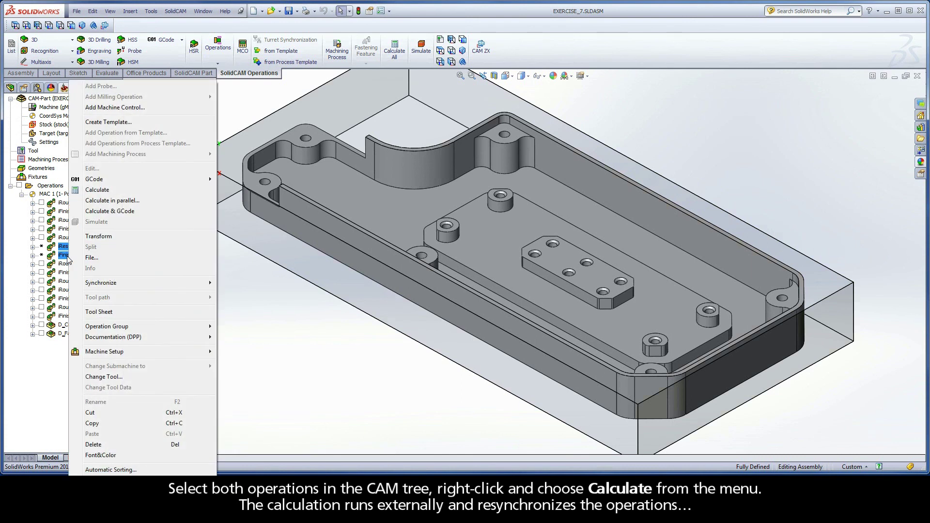
click(73, 189)
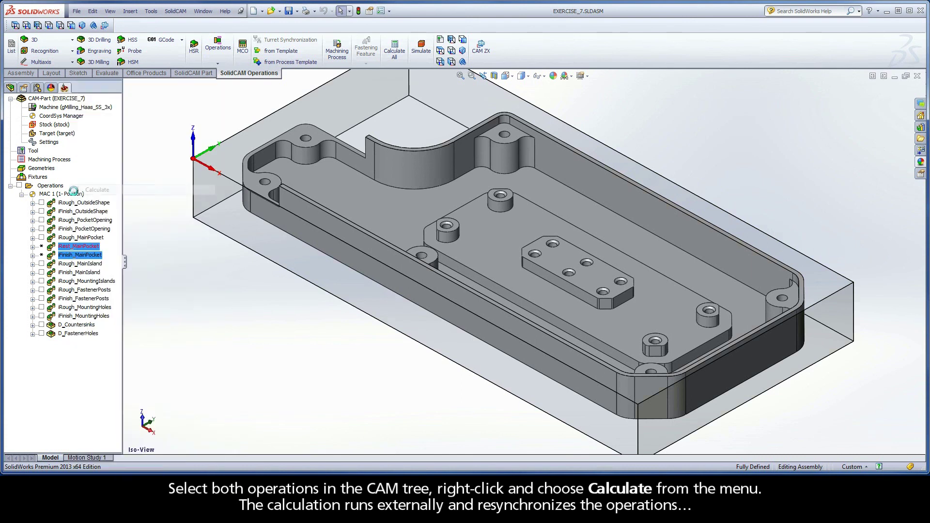